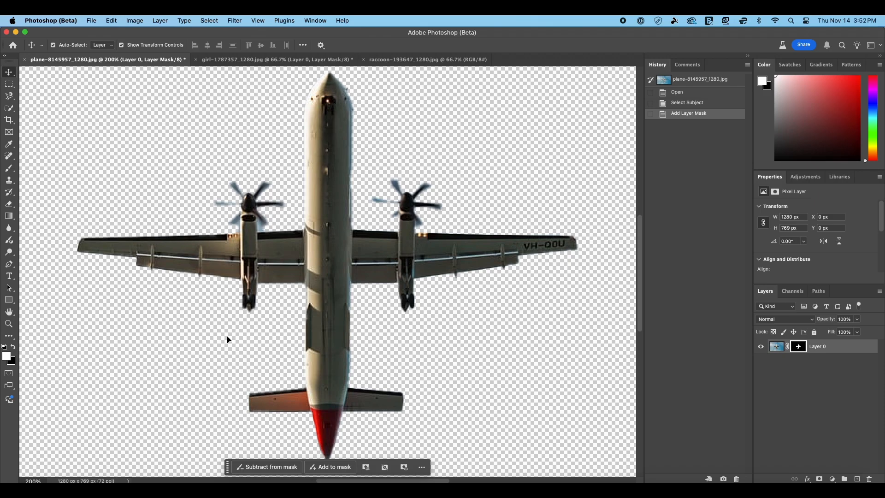
# - Switch to Affinity Photo 2 Beta, run Select Subject on the plane photo and mask the Background layer with that selection
pyautogui.press('super+minus')
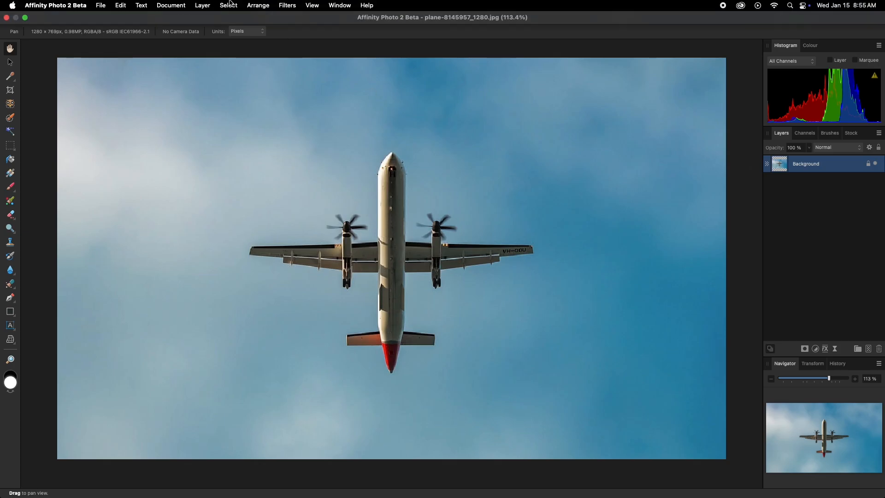
pyautogui.click(228, 5)
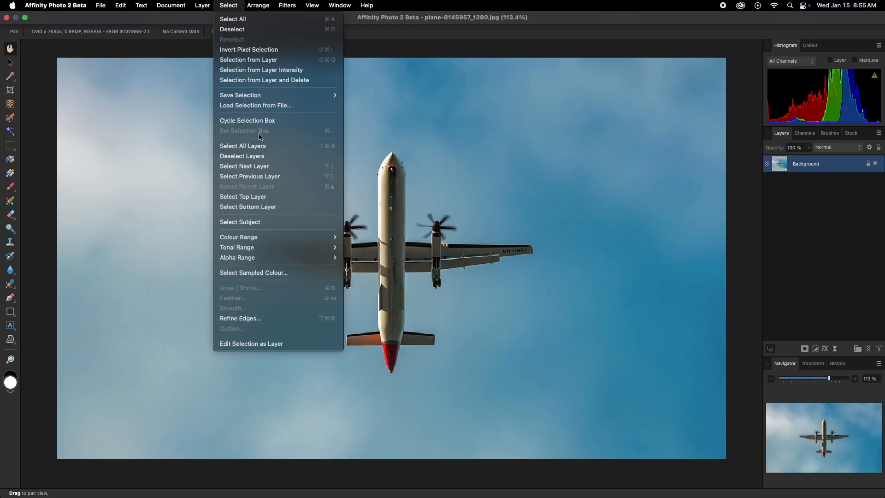
pyautogui.click(259, 222)
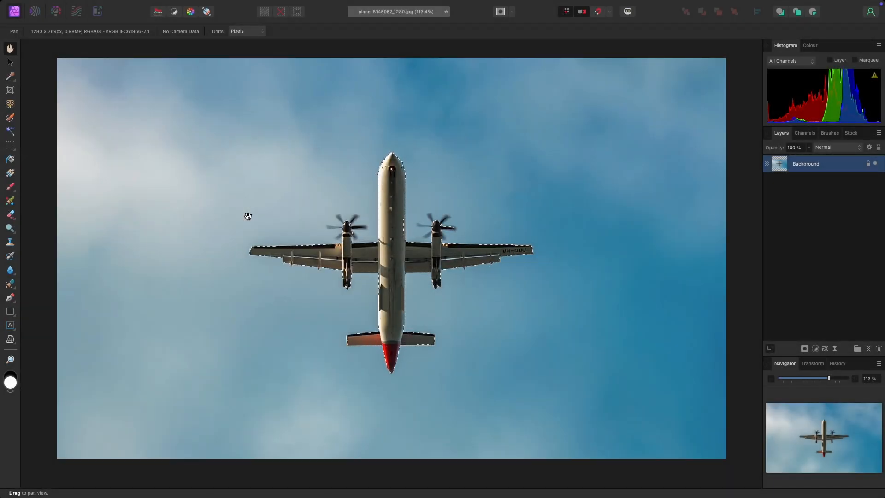
pyautogui.click(805, 351)
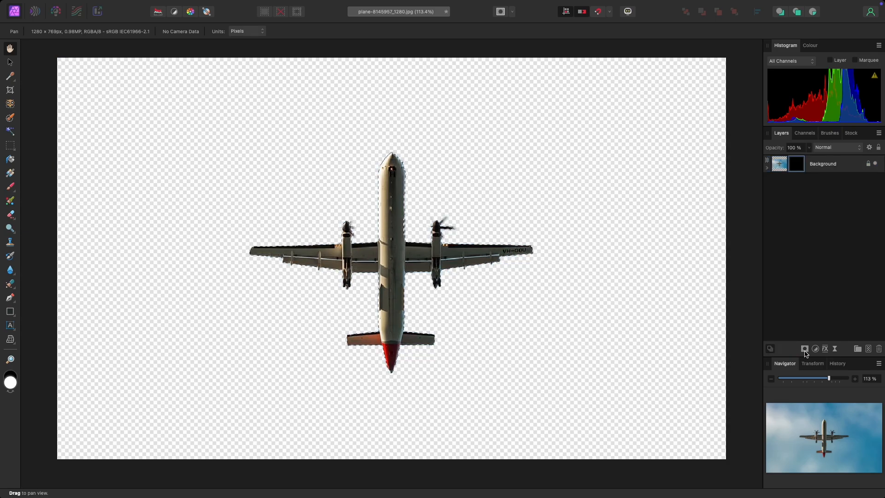
pyautogui.press('super+plus')
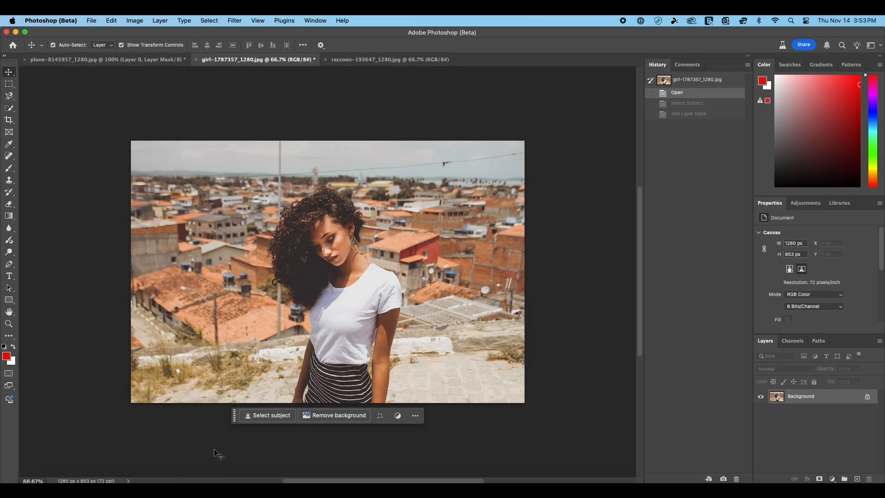
# - Switch to Photoshop, run Select Subject on girl-1787357_1280.jpg and create a layer mask from the selection
pyautogui.click(266, 416)
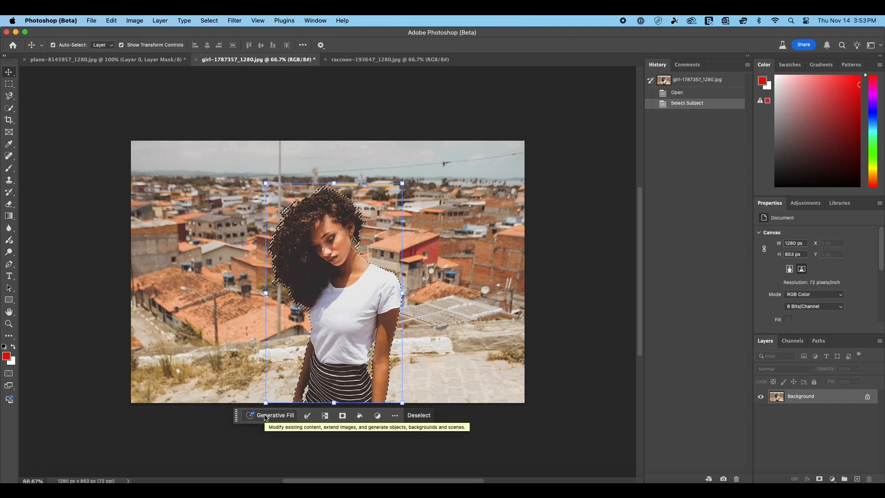
pyautogui.click(342, 416)
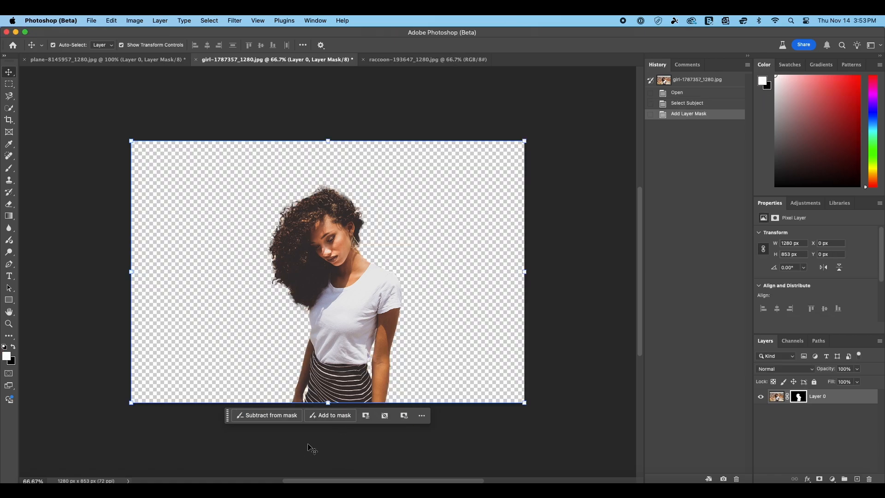
# - Examine the masked woman's curly hair edges and earring at 100% and 200% magnification
pyautogui.press('super+1')
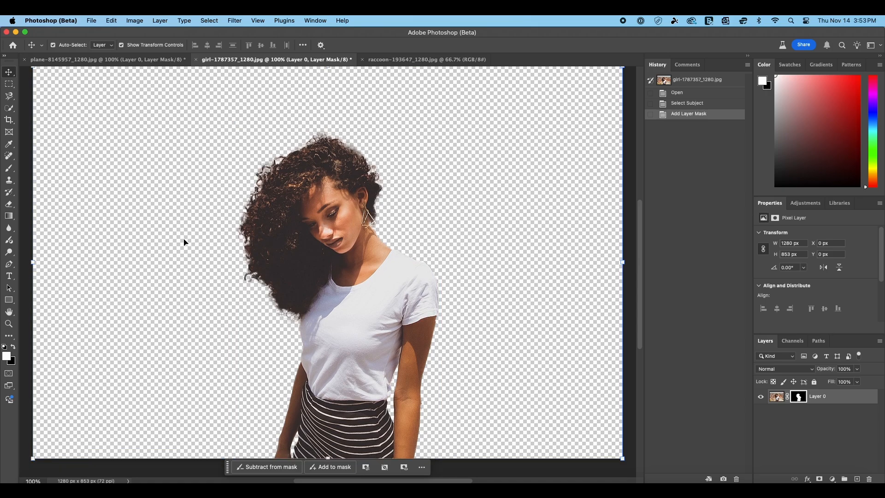
pyautogui.scroll(-2, 184, 242)
pyautogui.scroll(2, 184, 242)
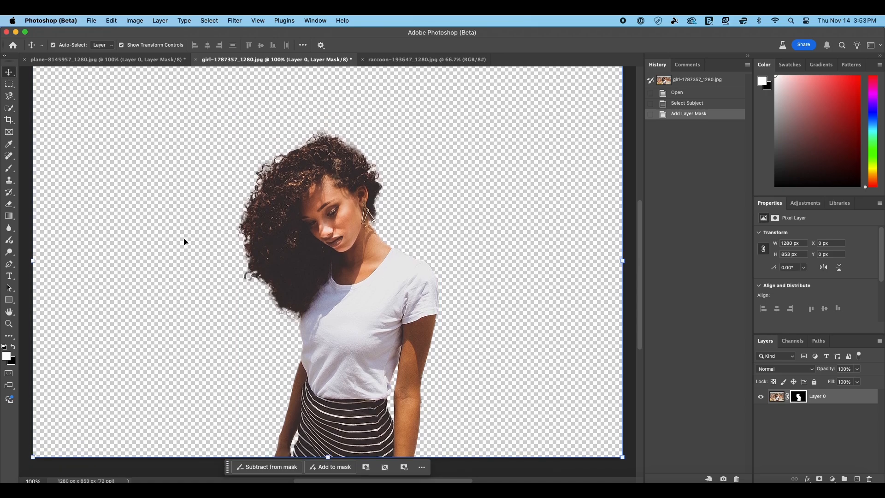
pyautogui.press('super+equal')
pyautogui.scroll(8, 184, 241)
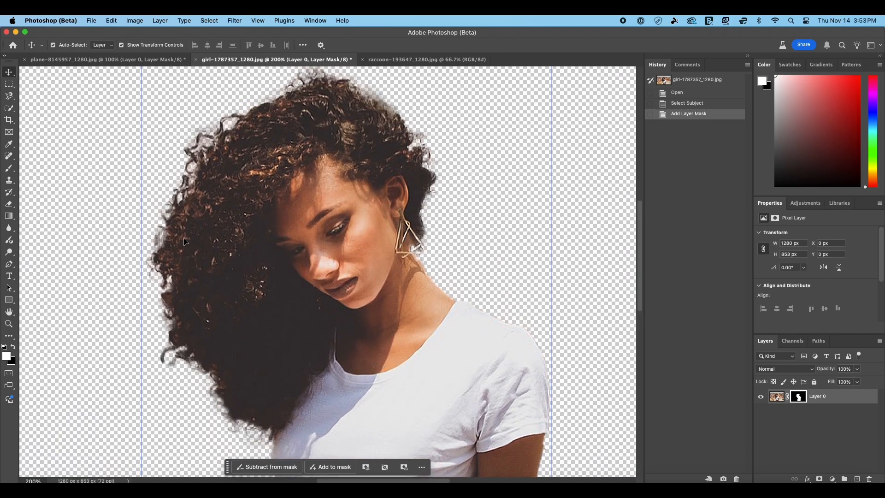
pyautogui.scroll(2, 184, 242)
pyautogui.scroll(-1, 183, 241)
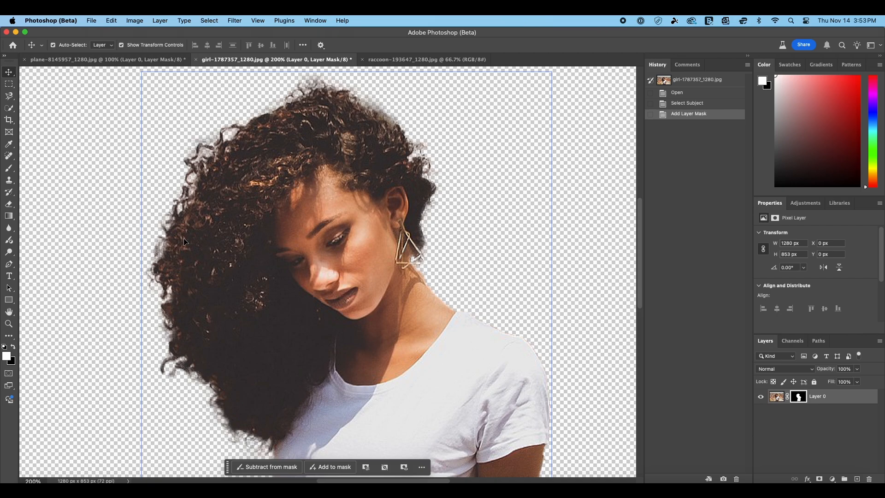
pyautogui.press('super+minus')
pyautogui.press('super+minus')
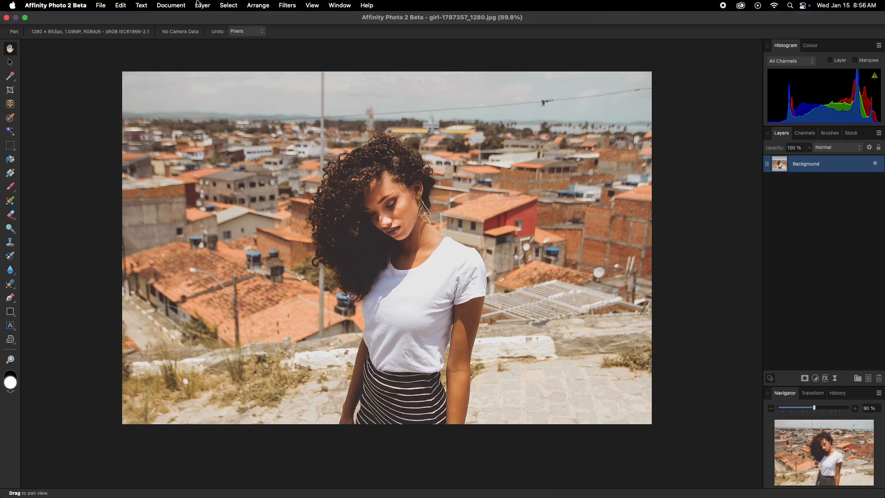
# - Switch to Affinity Photo 2 Beta, run Select Subject on the woman's photo and mask the Background layer with that selection
pyautogui.click(228, 3)
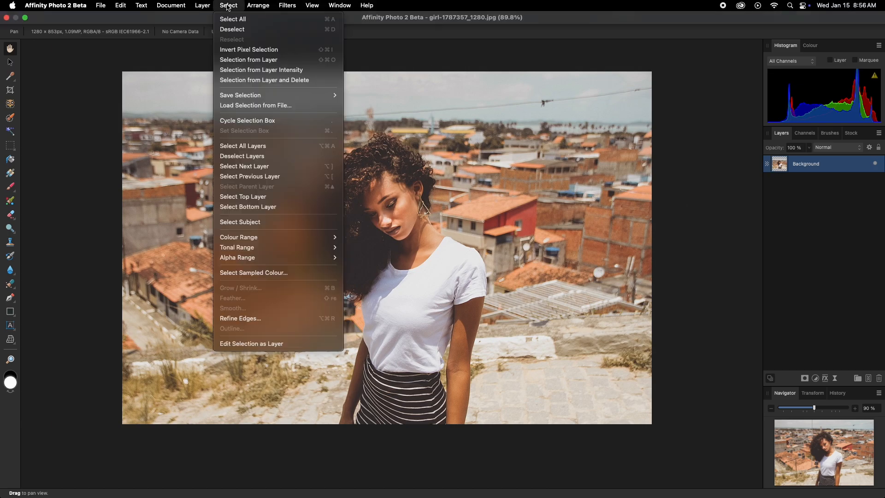
pyautogui.click(278, 222)
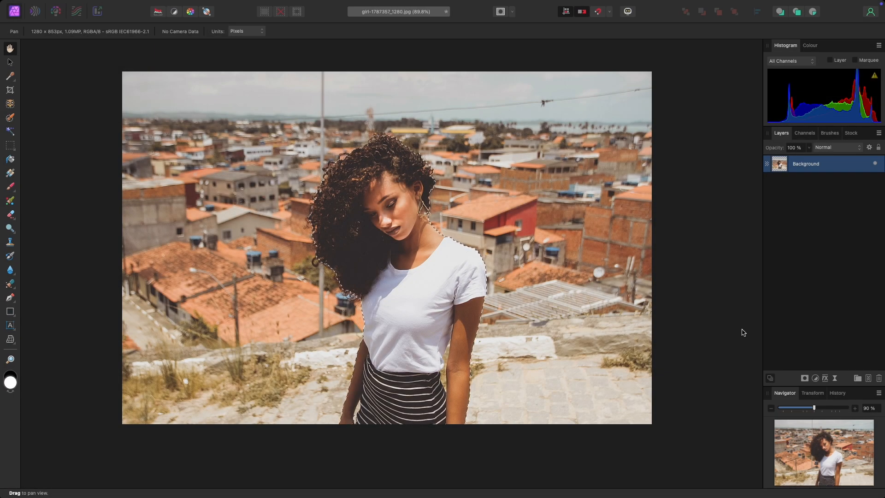
pyautogui.click(804, 381)
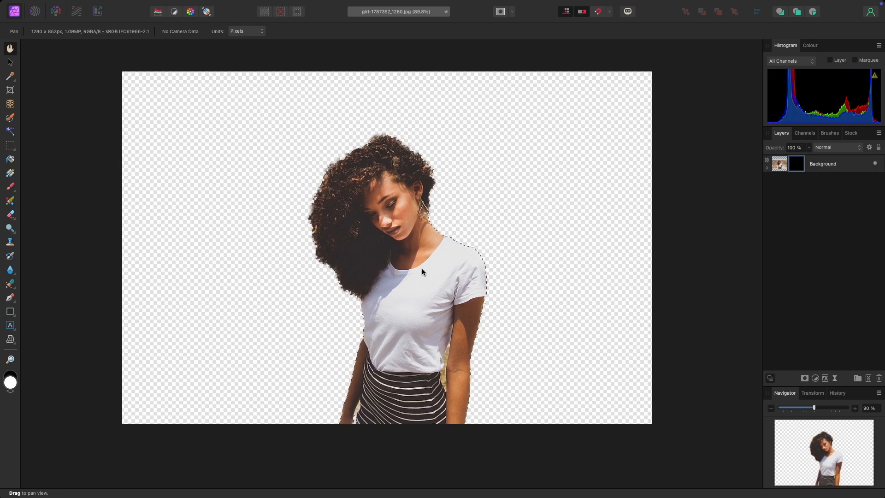
pyautogui.press('super+1')
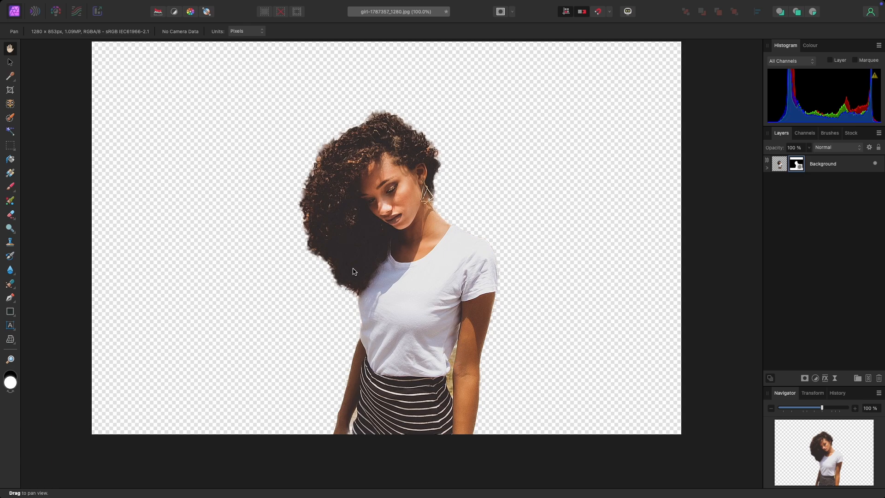
pyautogui.hscroll(2, 354, 270)
pyautogui.scroll(2, 354, 270)
pyautogui.hscroll(-2, 354, 270)
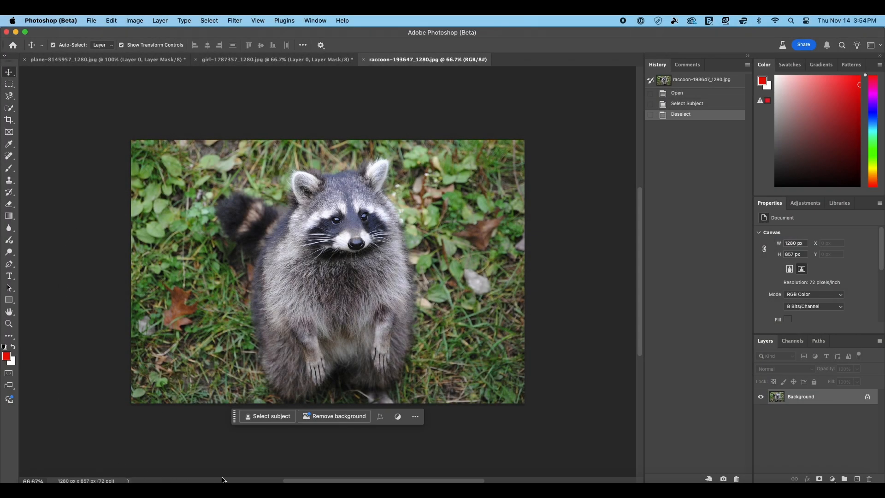
# - Switch to Photoshop, run Select Subject on raccoon-193647_1280.jpg and create a layer mask from the selection
pyautogui.click(273, 417)
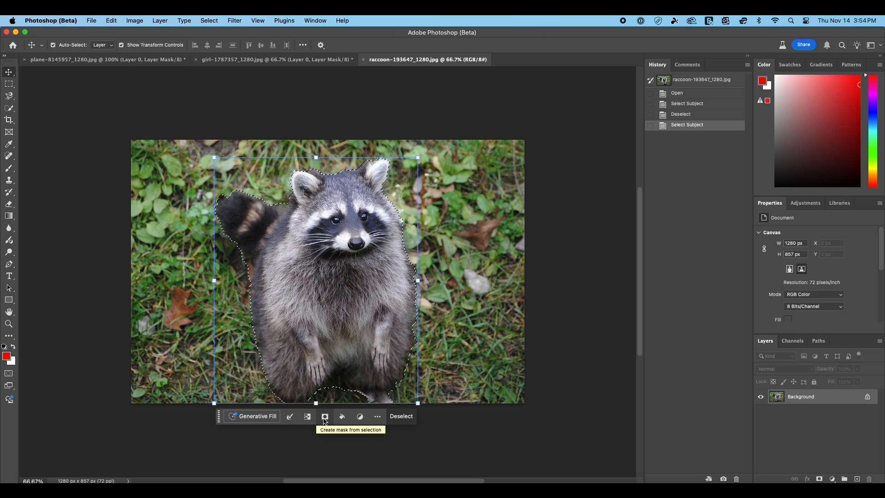
pyautogui.click(325, 416)
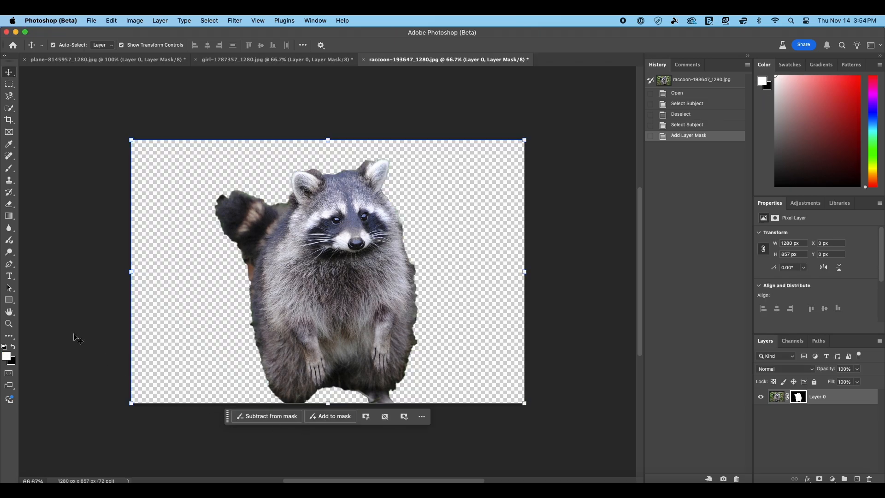
pyautogui.press('super+1')
pyautogui.scroll(-2, 95, 286)
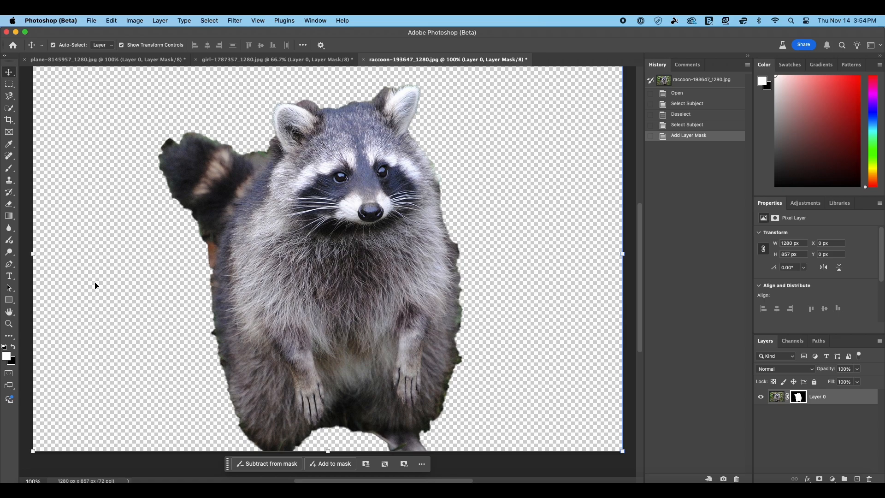
pyautogui.scroll(1, 96, 286)
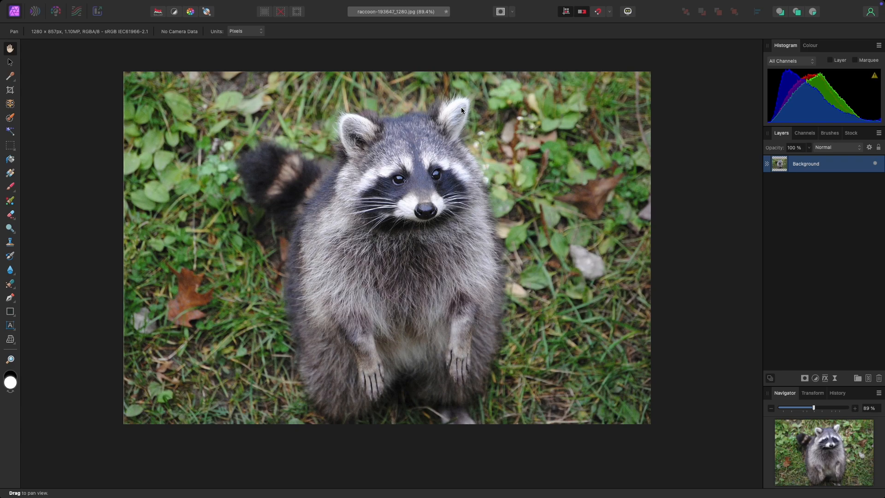
# - Switch to Affinity Photo 2 Beta, mask the raccoon photo's Background layer using Select Subject, and clear the selection
pyautogui.moveTo(267, 3)
pyautogui.click(226, 5)
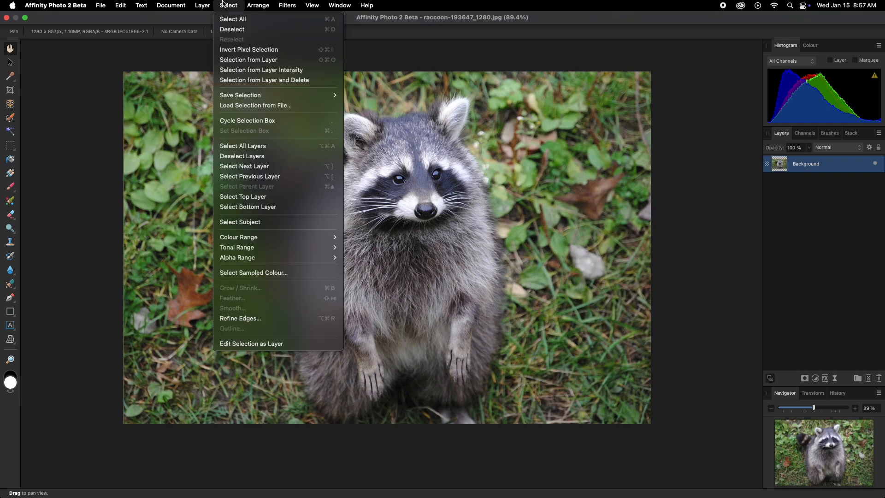
pyautogui.click(263, 221)
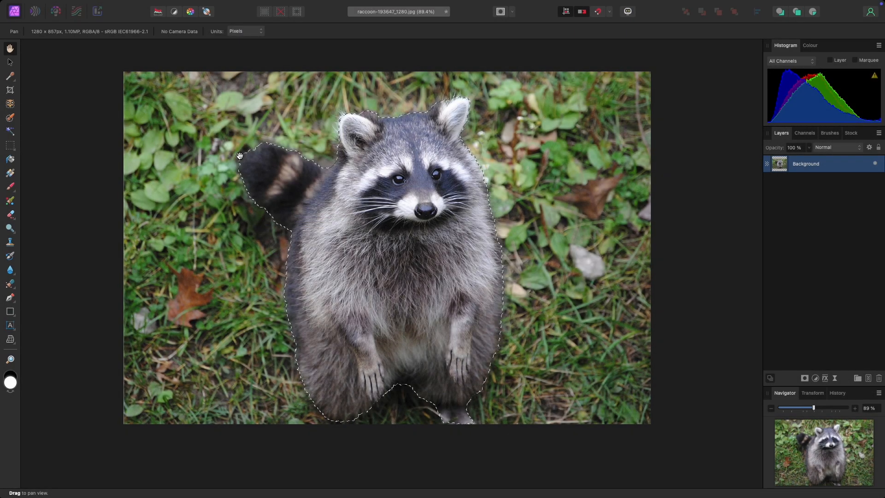
pyautogui.click(805, 378)
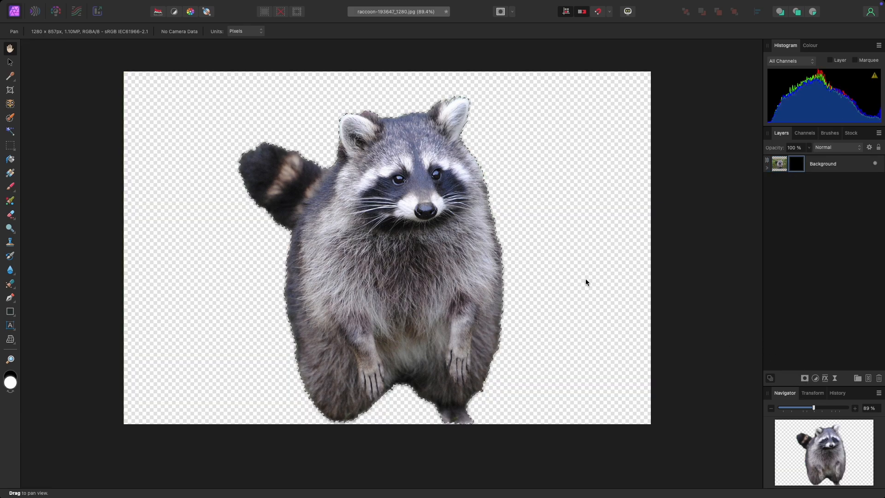
pyautogui.press('super+d')
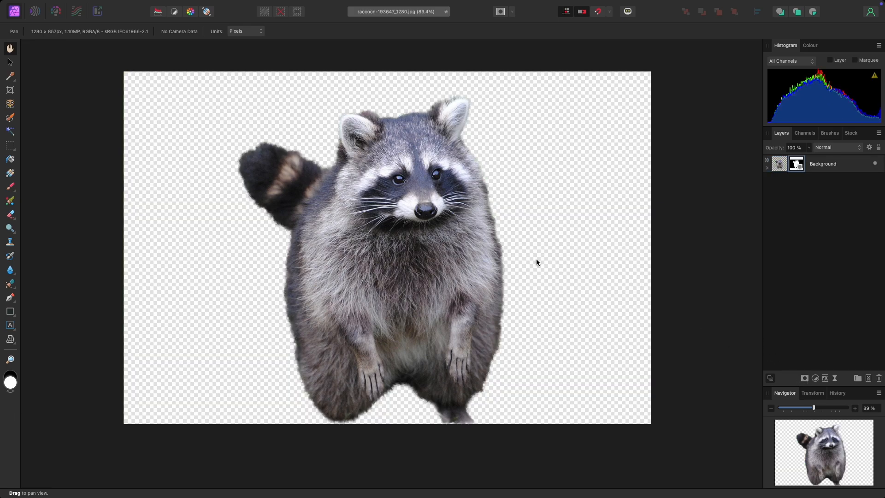